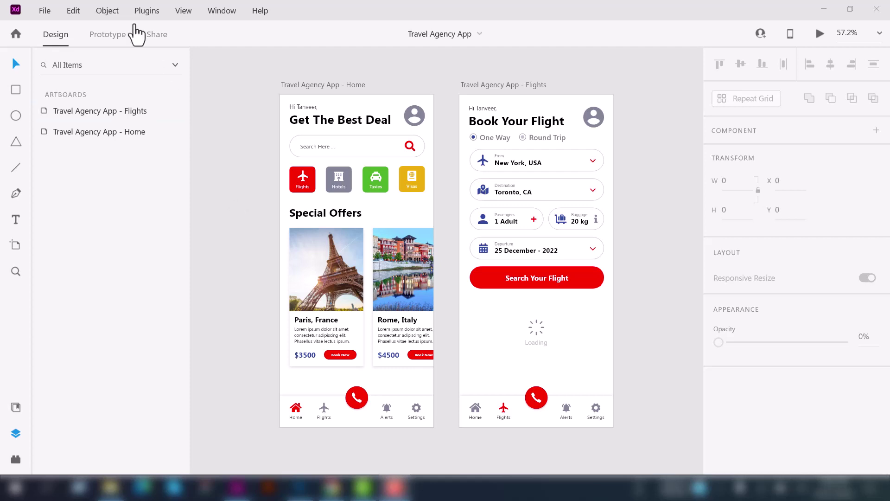
- Bring up the File menu's Export submenu showing All Artboards for the travel agency design
click(47, 12)
mouse_move(104, 274)
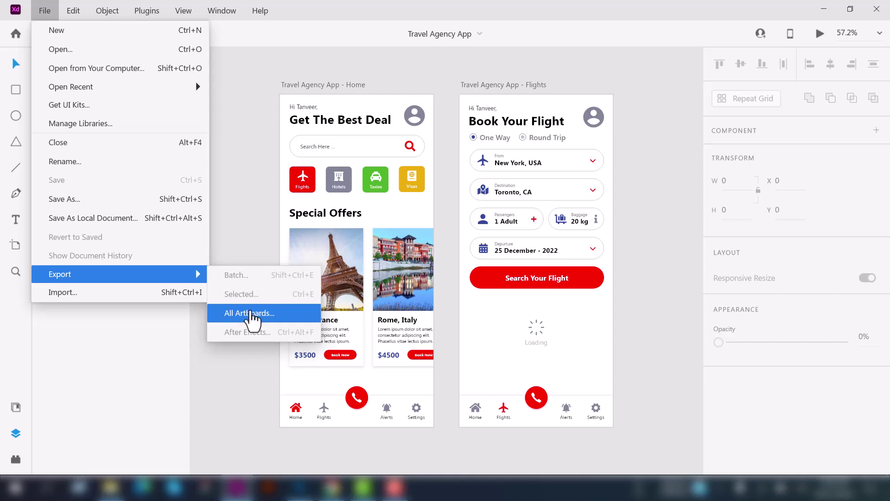
- Export the Flights and Home artboards as 1x PNG files into Documents' XD Files folder
click(252, 317)
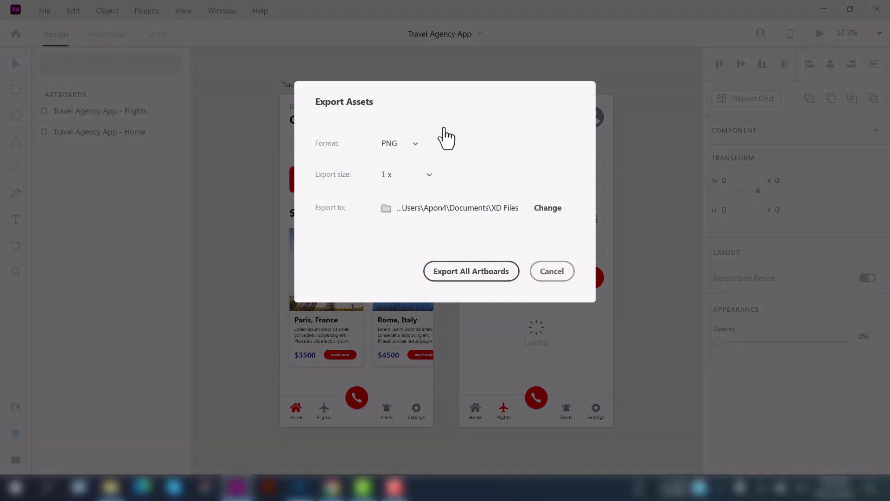
click(416, 146)
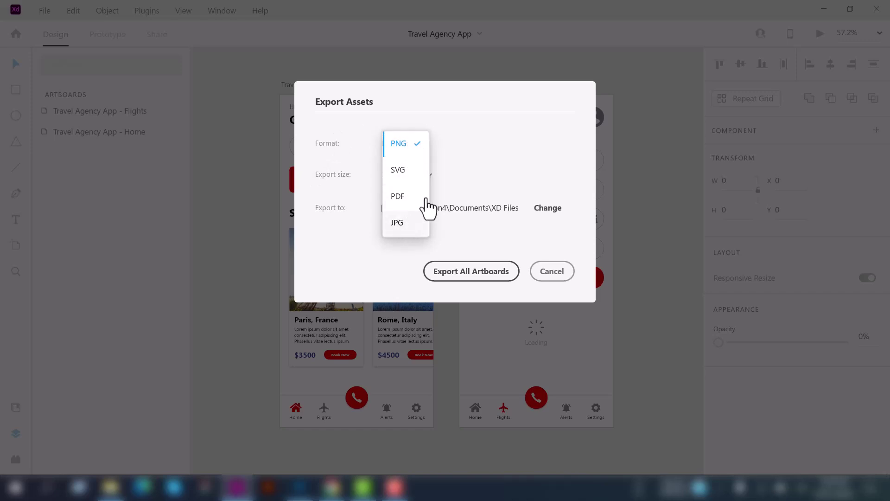
click(460, 152)
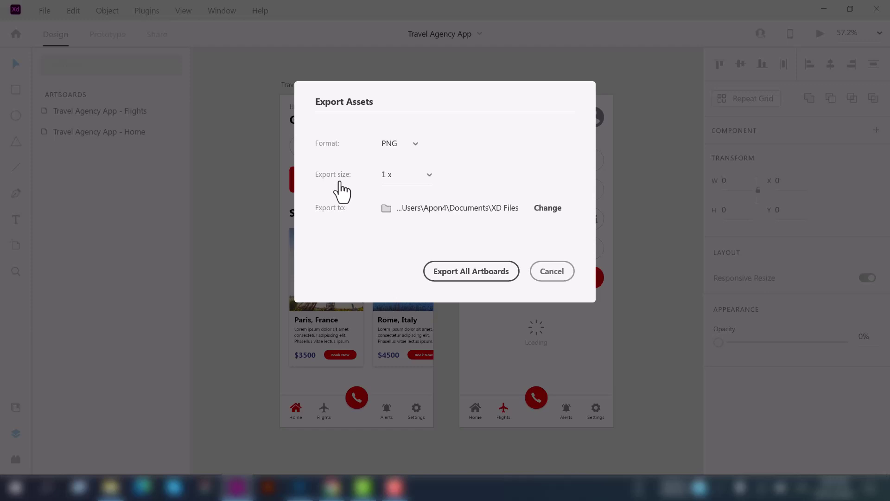
click(425, 182)
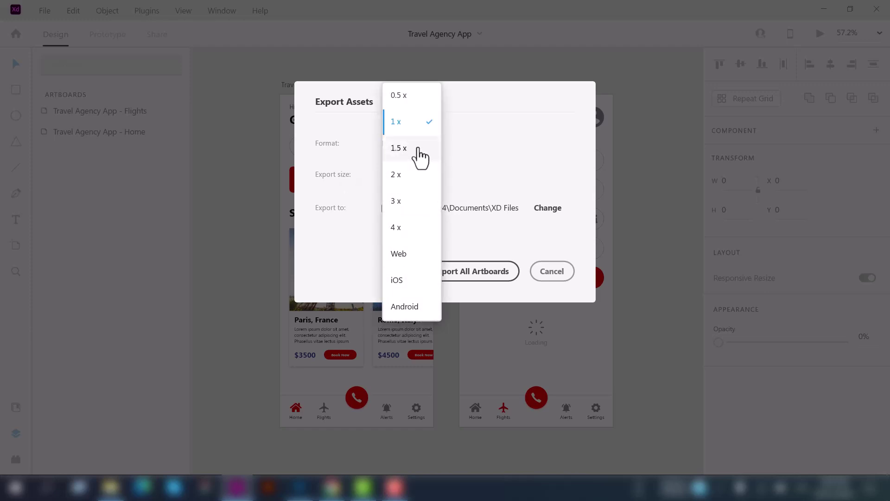
click(411, 123)
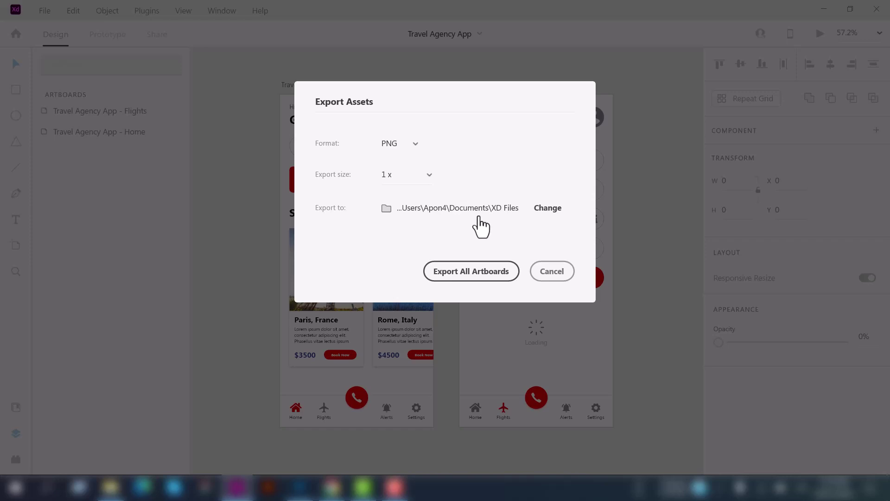
click(471, 270)
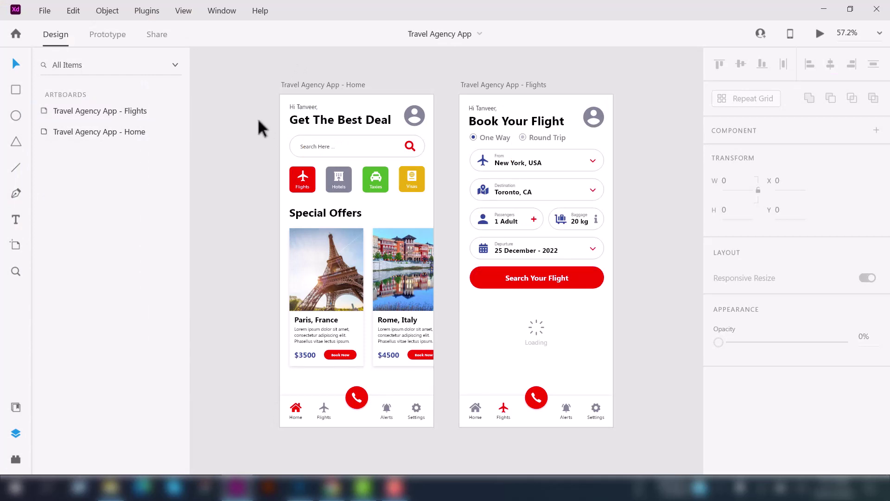
- Select the account circle icon inside the Home artboard's greeting header and mark it for export
click(45, 132)
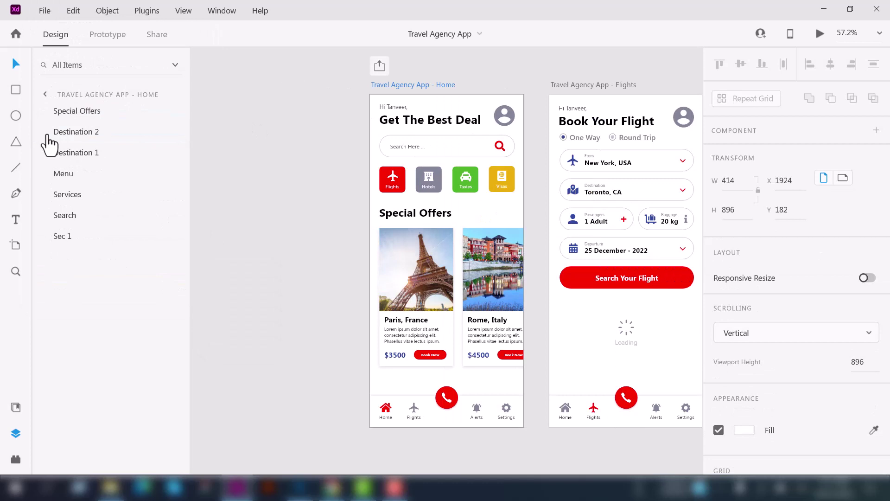
click(271, 244)
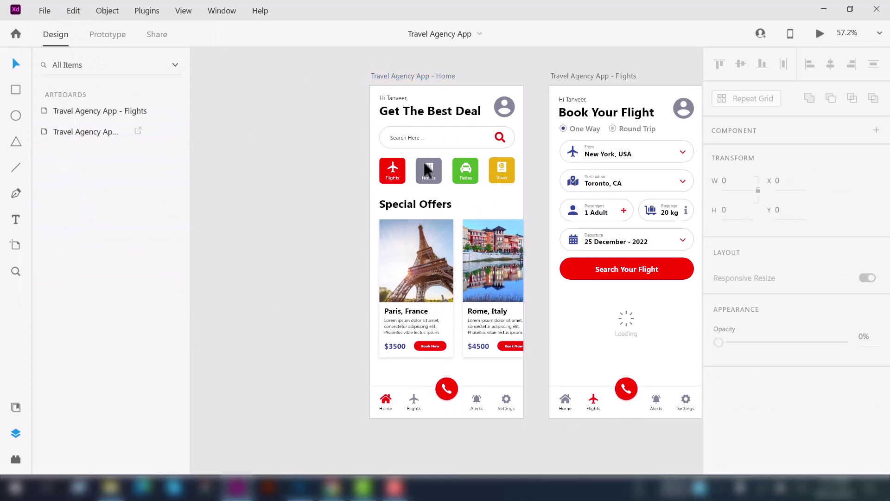
click(511, 110)
double_click(511, 110)
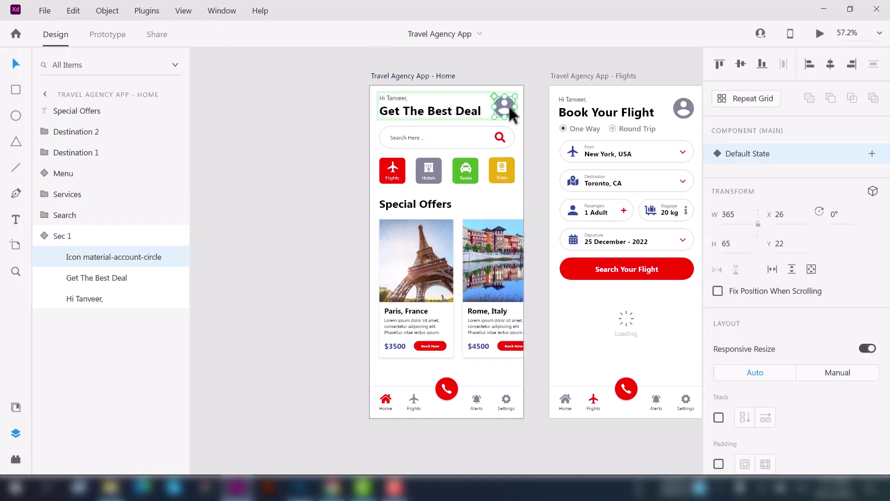
scroll(756, 465, down, 3)
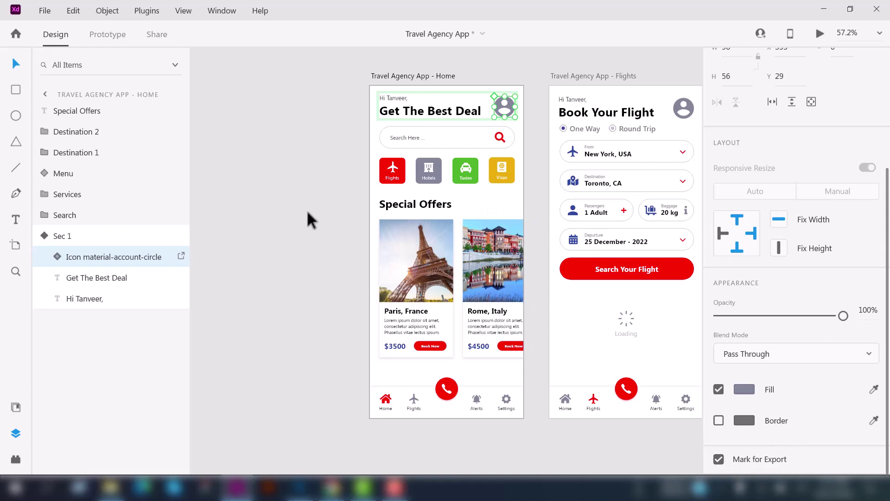
- Mark the plane icon on the Flights service tile for export
click(324, 213)
scroll(574, 207, up, 5)
scroll(515, 205, up, 2)
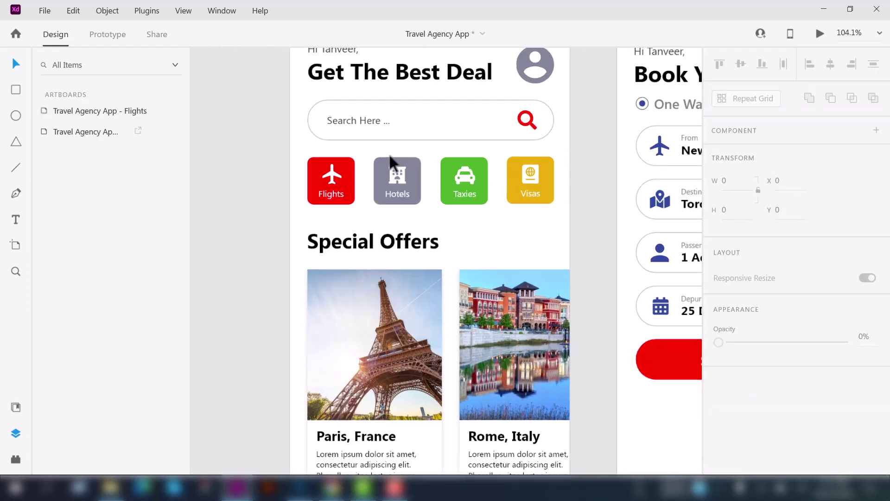
scroll(392, 163, down, 2)
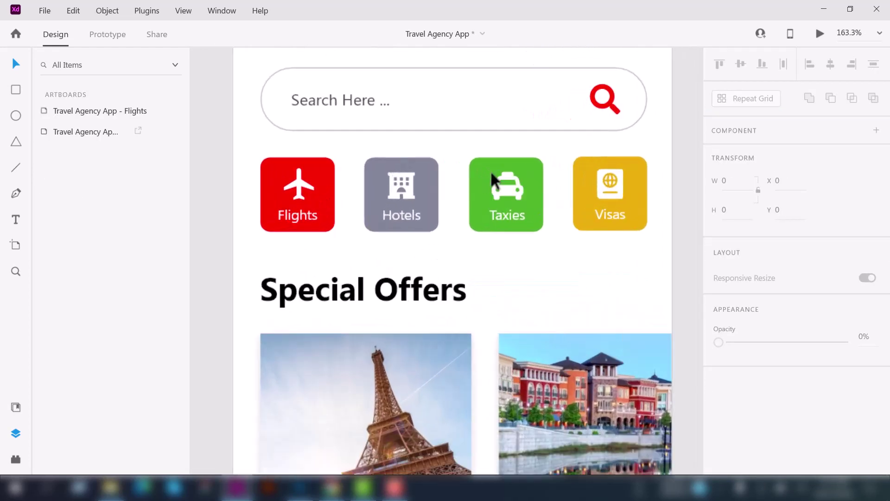
click(298, 191)
double_click(299, 193)
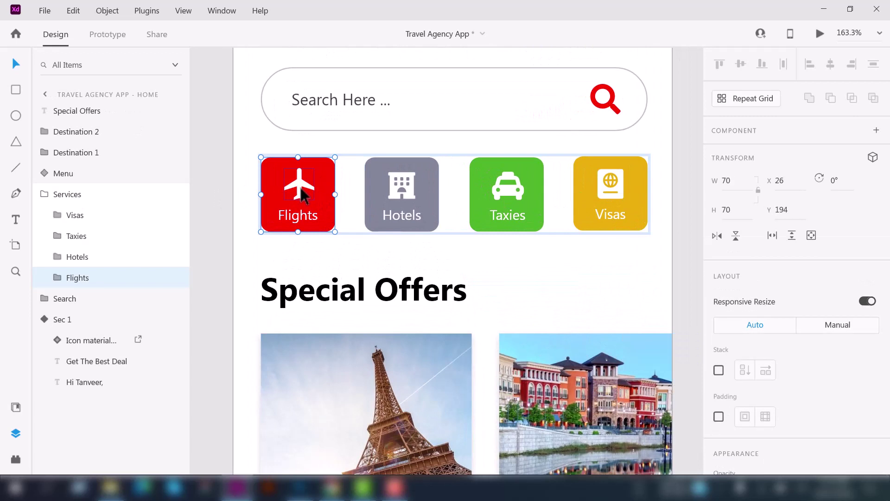
double_click(302, 195)
mouse_move(97, 298)
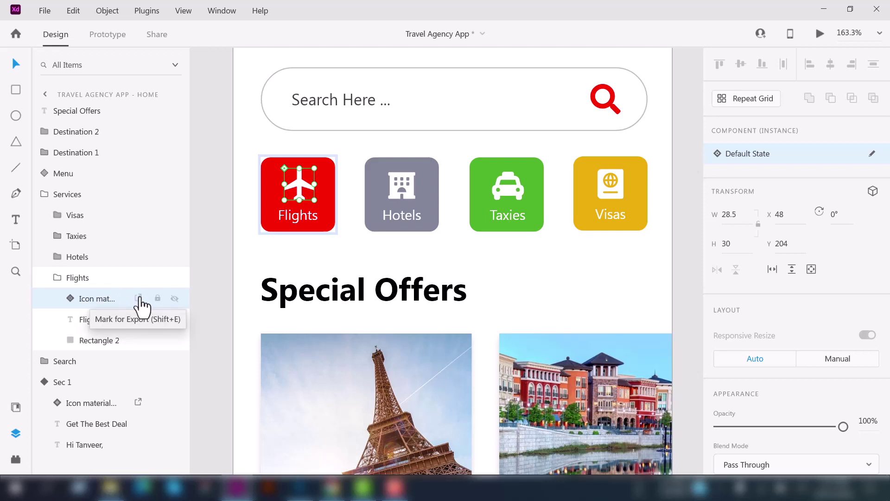
click(139, 297)
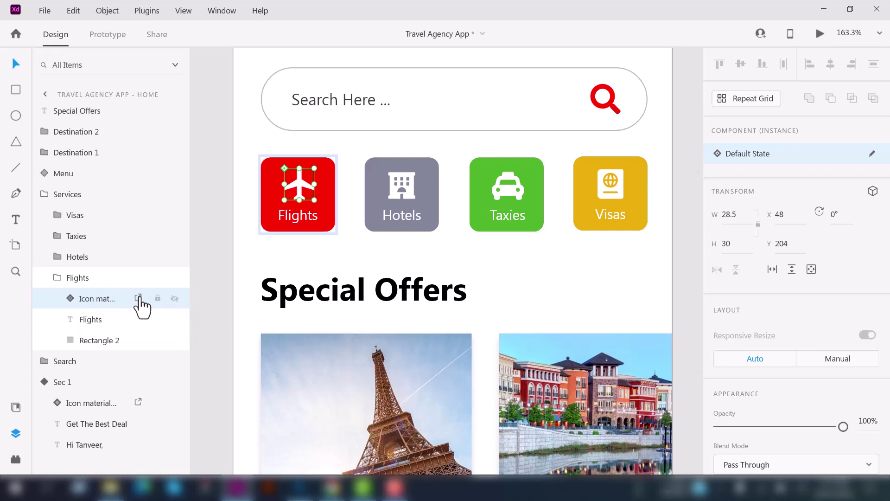
- Expand the Hotels, Taxies and Visas tiles and mark their passport, taxi and hotel icons for export
click(57, 258)
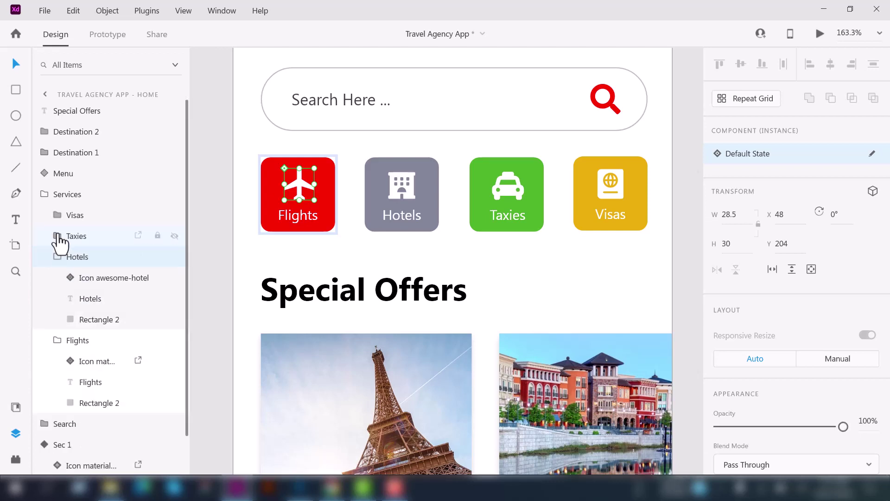
click(59, 241)
click(57, 215)
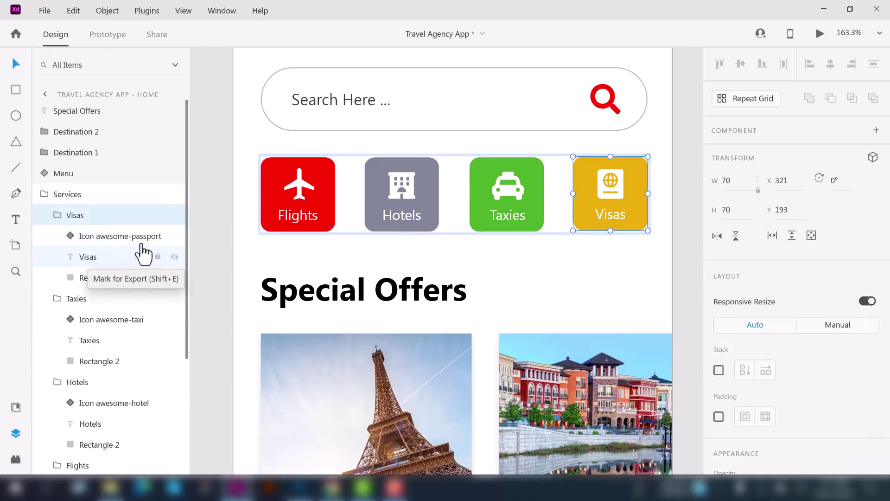
click(137, 236)
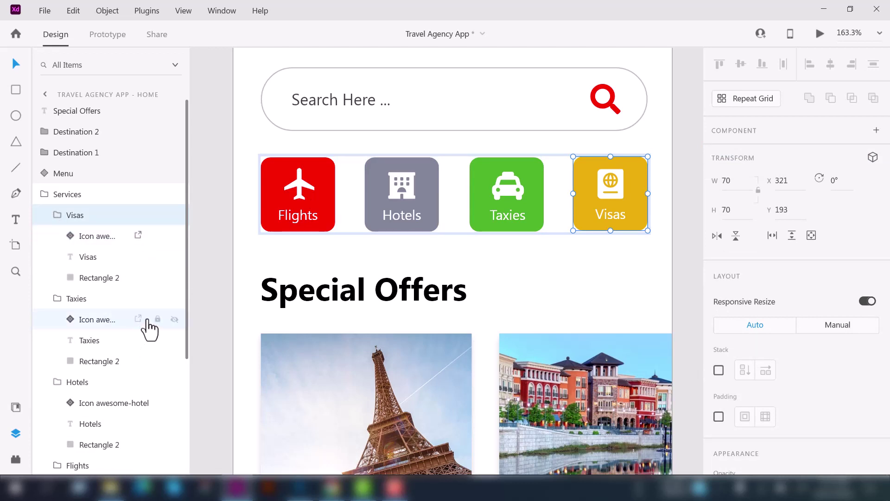
click(139, 320)
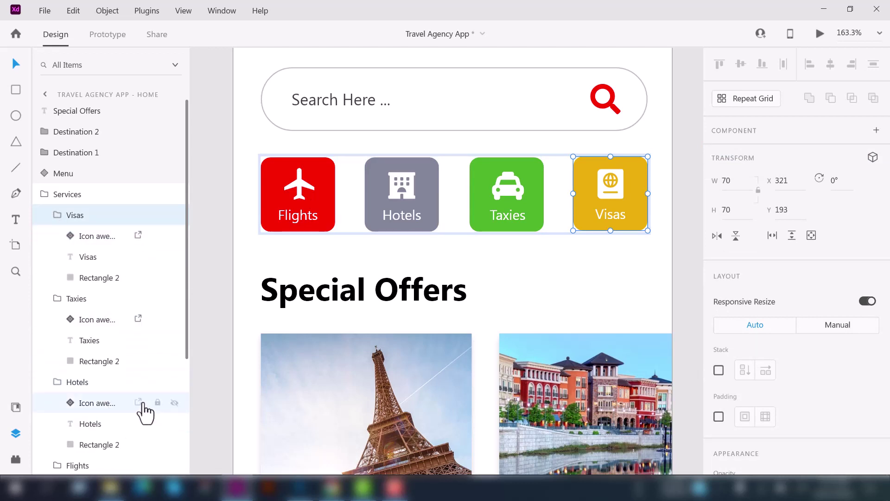
click(138, 403)
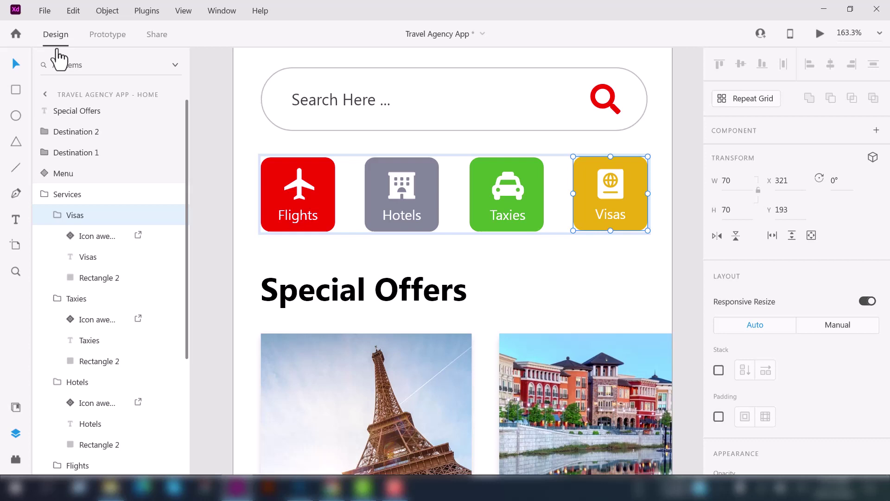
- Batch-export the five marked icons as 2x PNG files into the XD Files folder
click(45, 11)
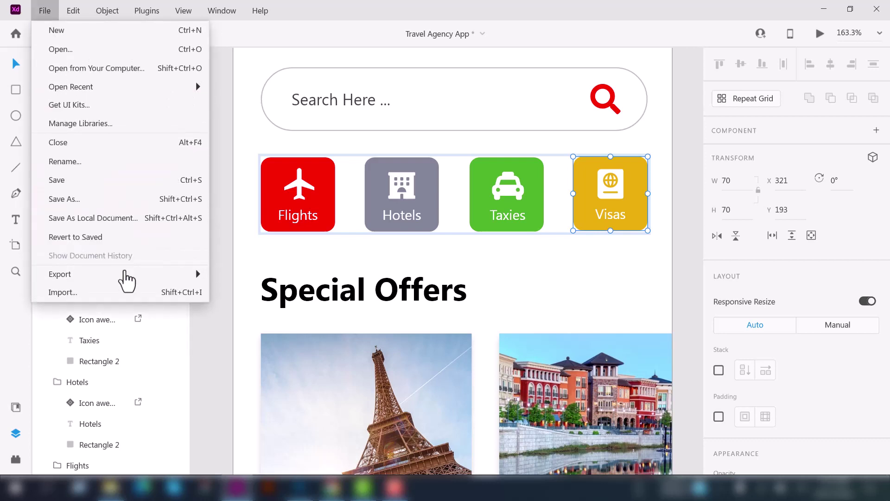
mouse_move(91, 274)
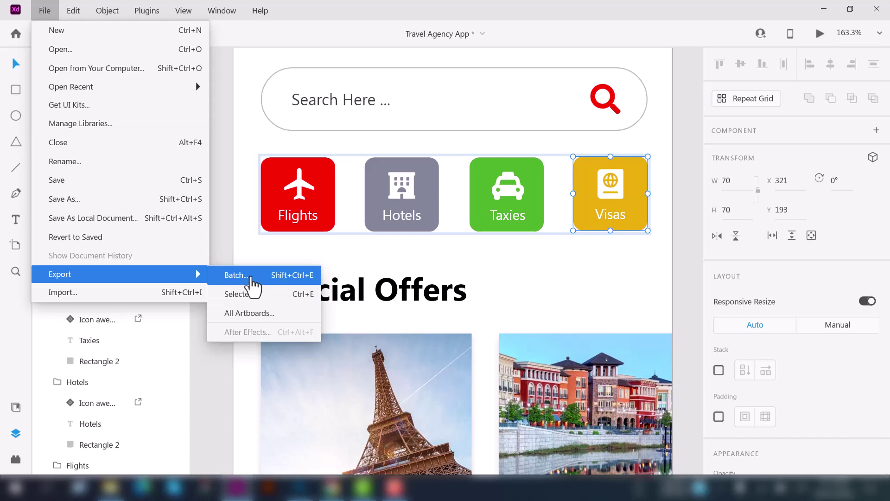
click(252, 278)
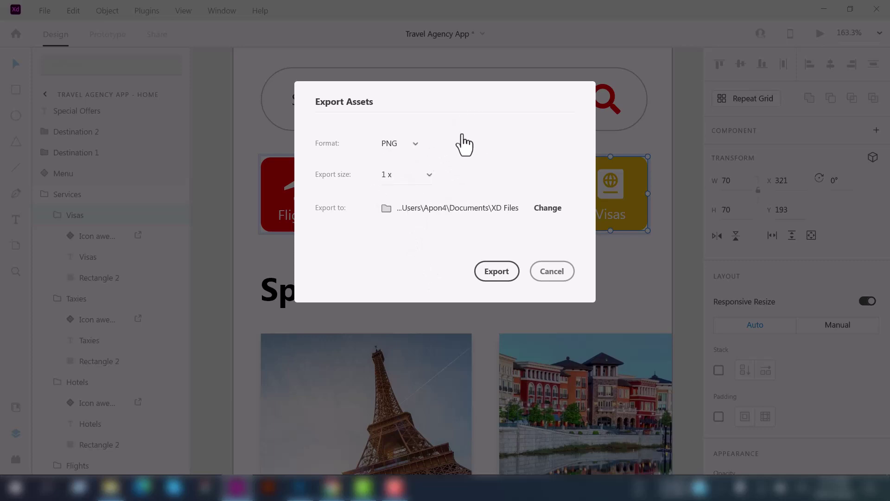
click(493, 273)
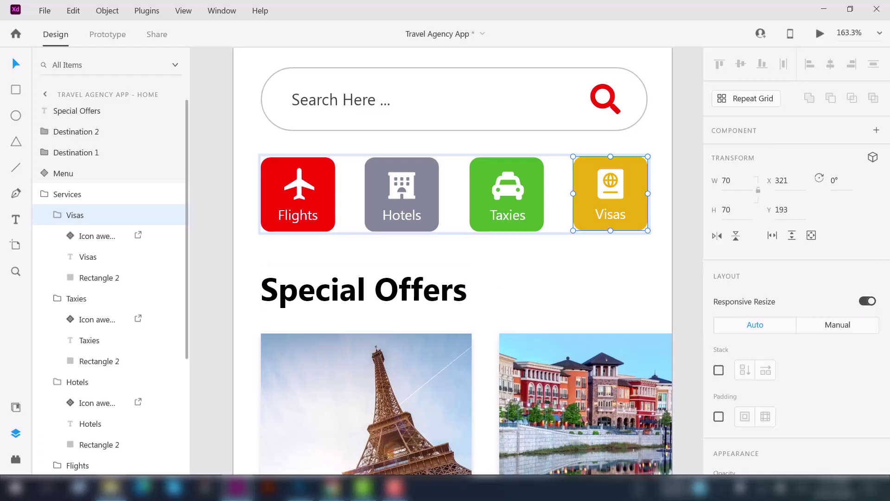
- Check the five exported icon PNGs in XD Files, including the 49×56 passport icon
click(108, 489)
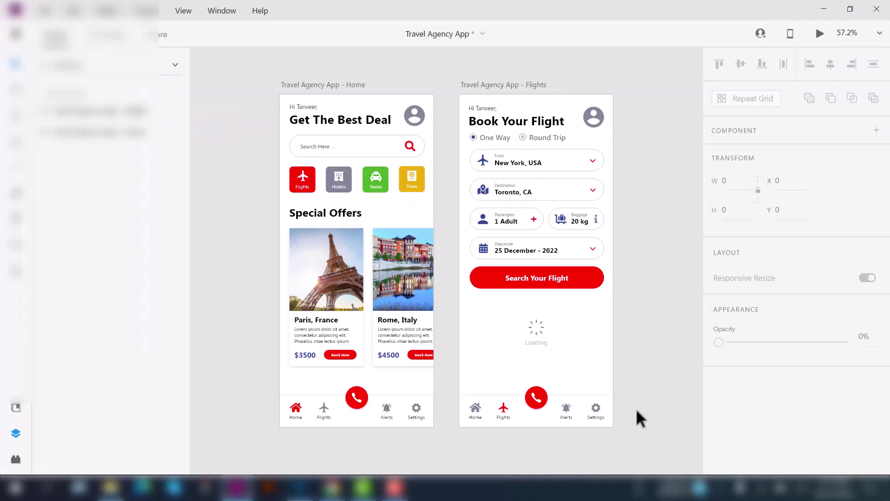
- Dismiss the export options without exporting and select the Home screen artboard
click(44, 11)
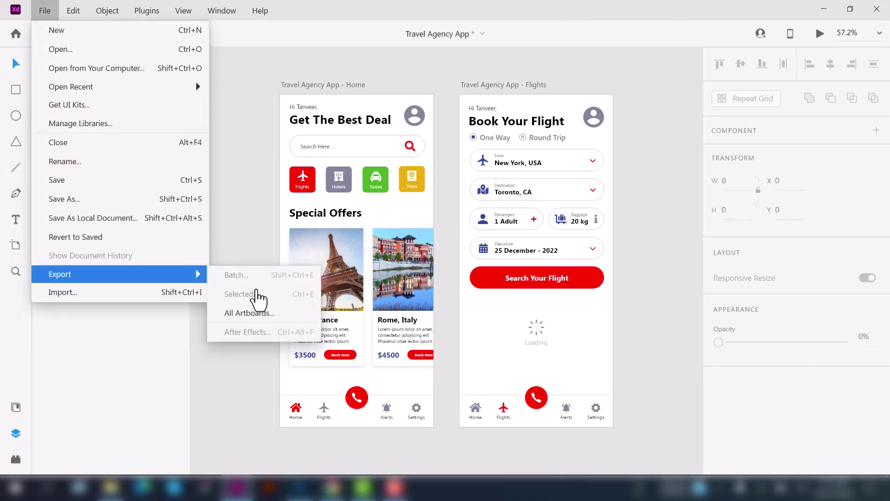
click(258, 193)
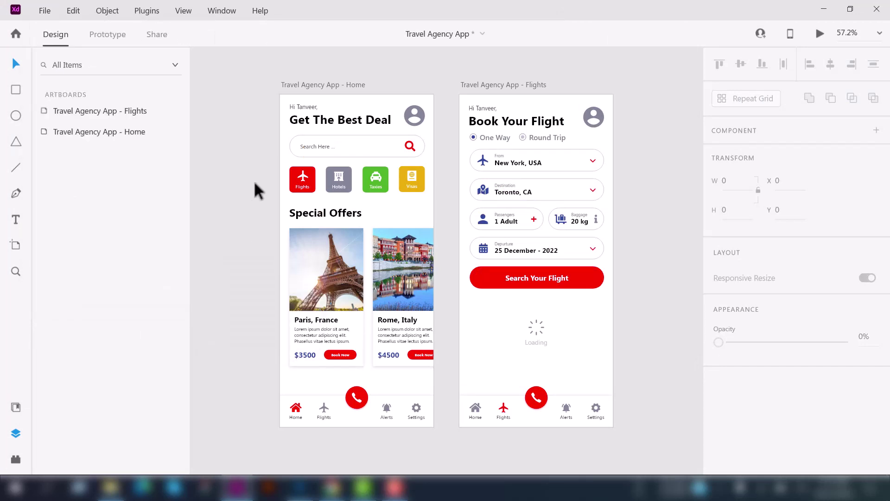
click(104, 133)
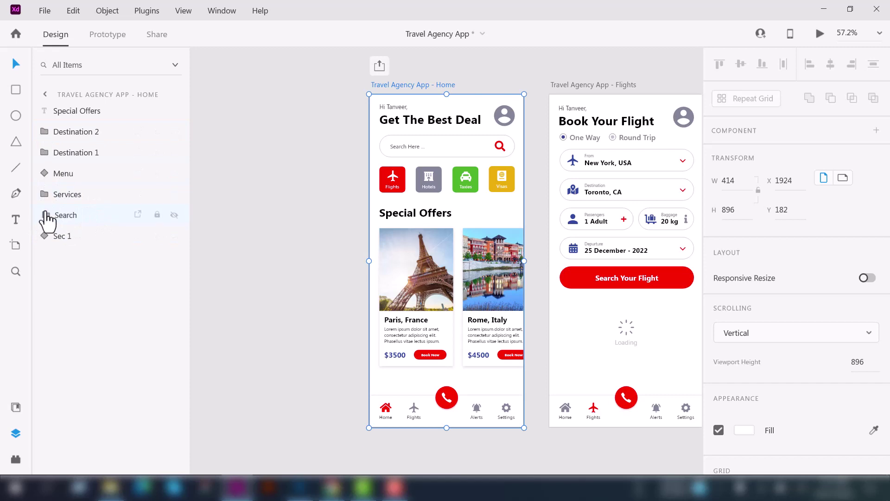
- Expand the Services group and mark the Visas, Taxies, Hotels and Flights buttons for export
click(44, 215)
click(44, 195)
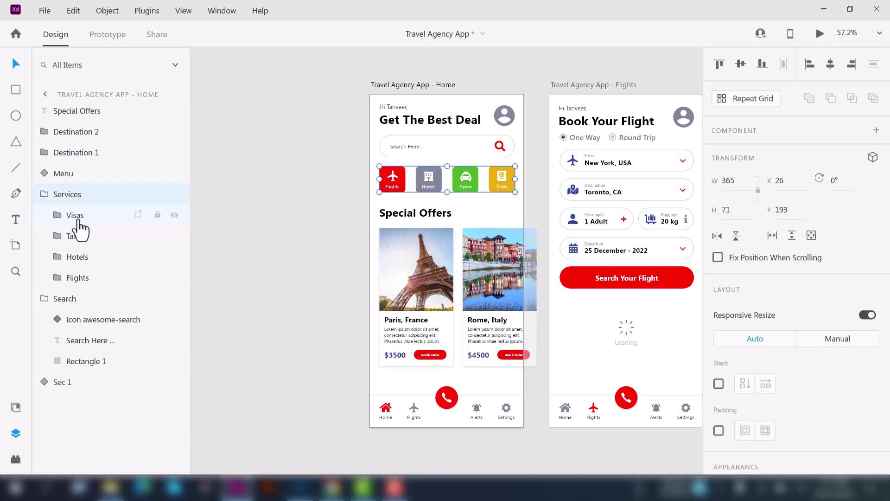
click(138, 215)
click(138, 236)
click(138, 256)
click(138, 277)
- Export the selected Services tile row as a 4x PNG into the XD Files folder
click(44, 10)
mouse_move(115, 274)
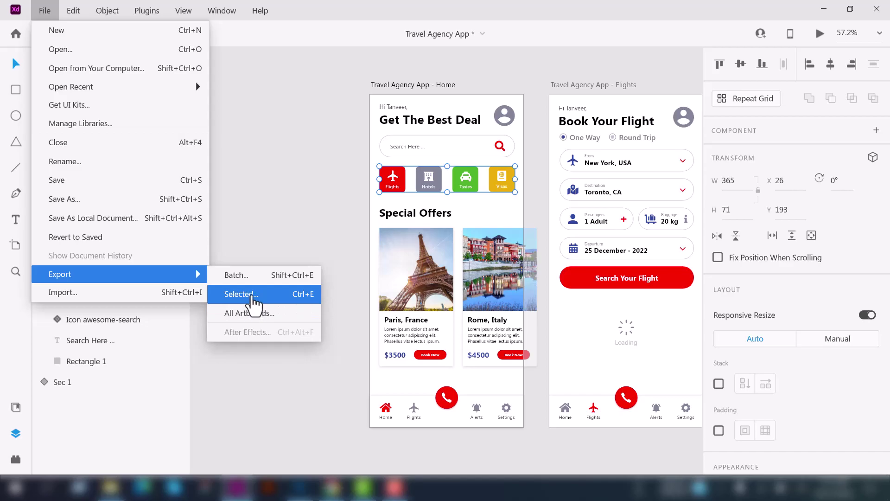
click(252, 297)
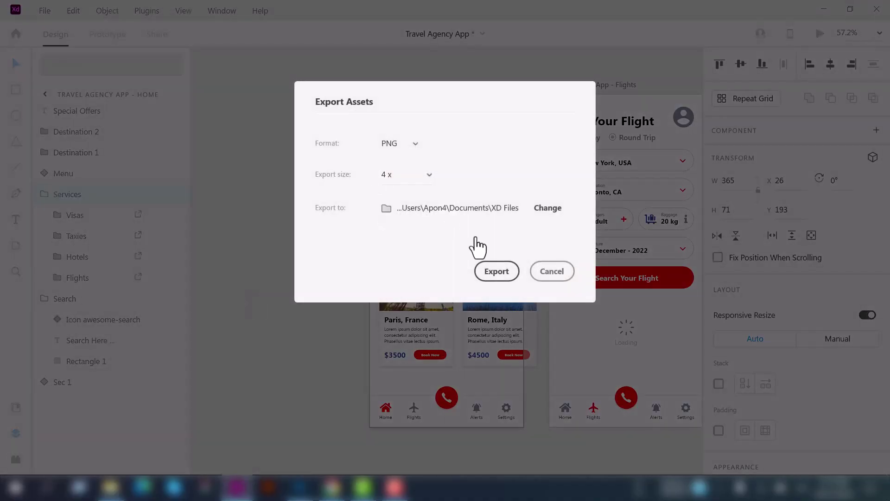
click(496, 273)
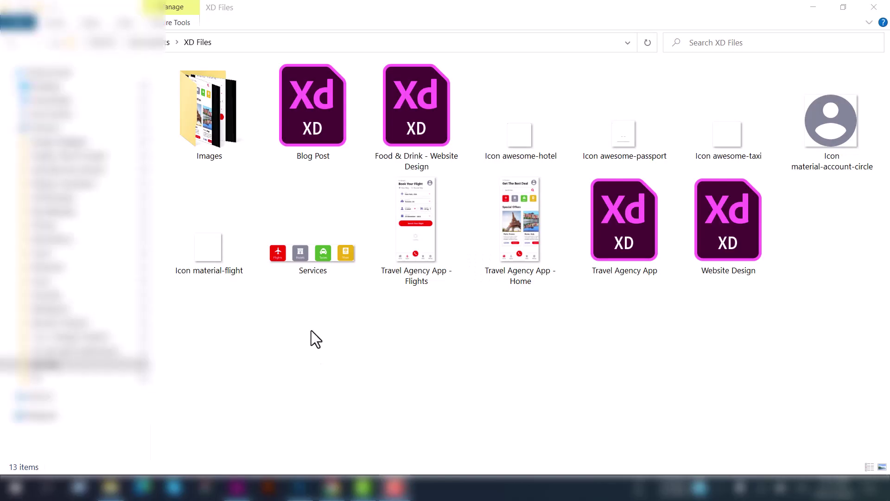